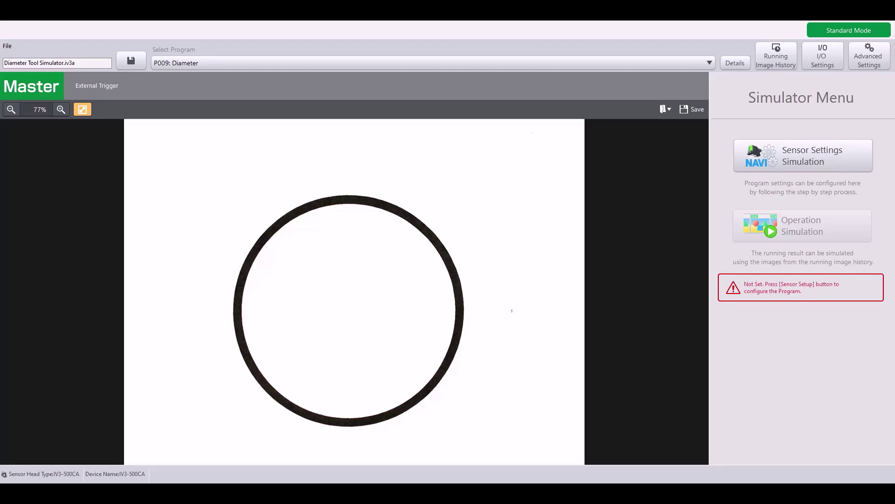
# - Start the step-by-step sensor setup and advance past master image registration to STEP3 Tool Settings
pyautogui.click(823, 166)
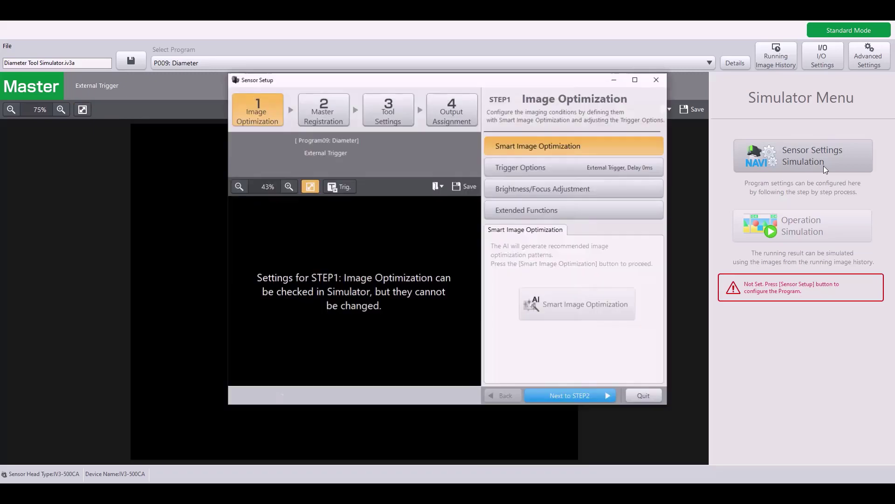
pyautogui.click(340, 118)
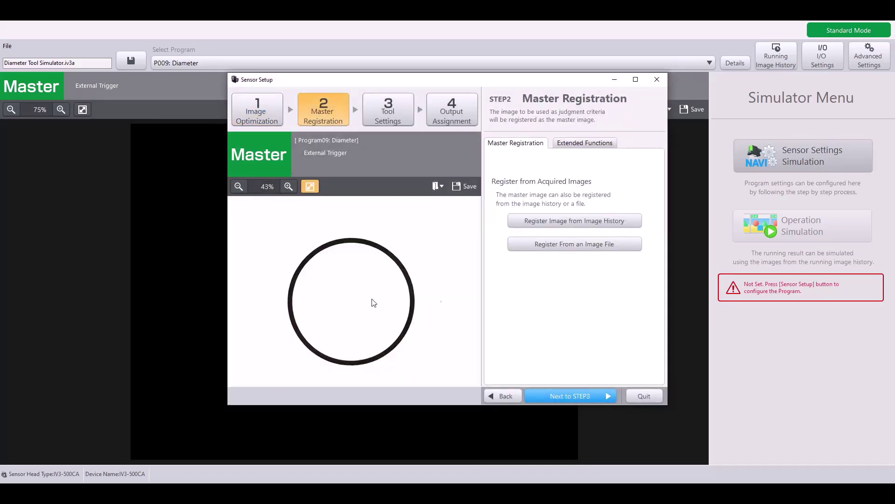
pyautogui.click(407, 122)
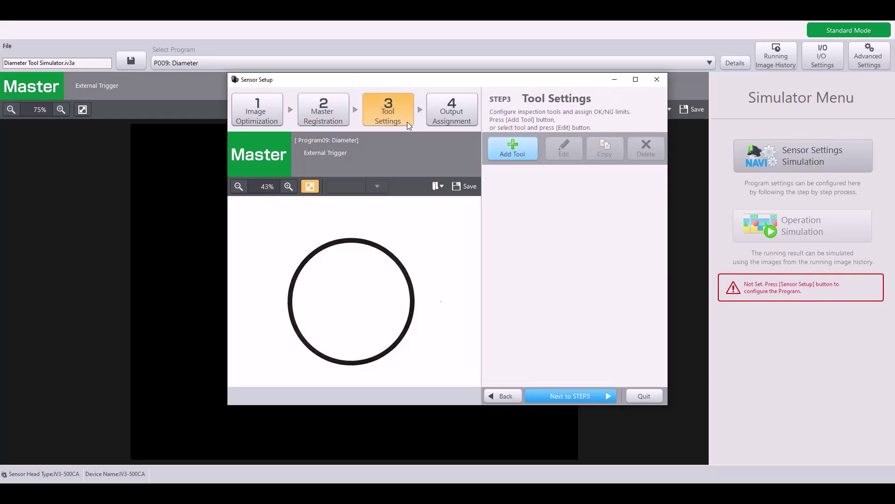
# - Add a Diameter inspection tool from the Extra1 tool list
pyautogui.click(522, 149)
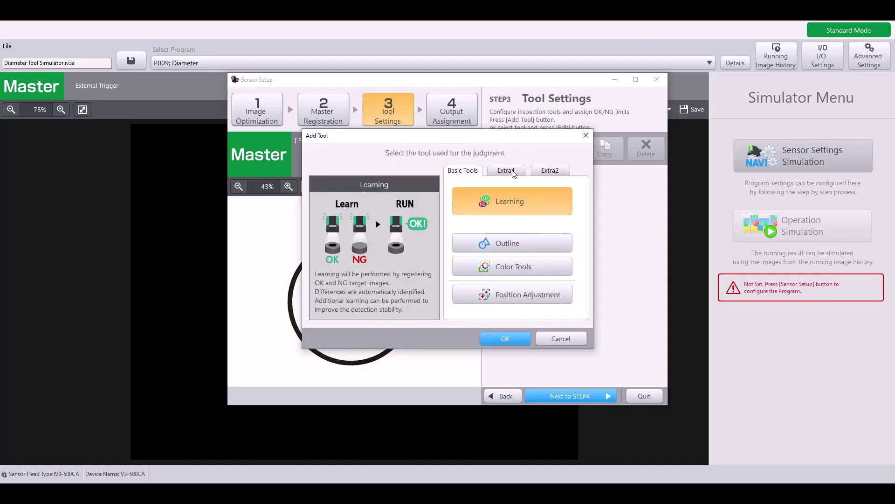
pyautogui.click(513, 172)
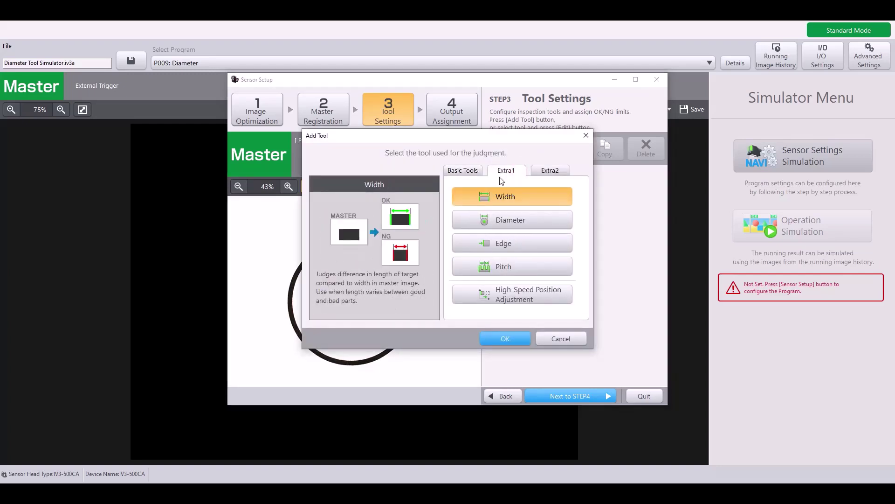
pyautogui.click(522, 219)
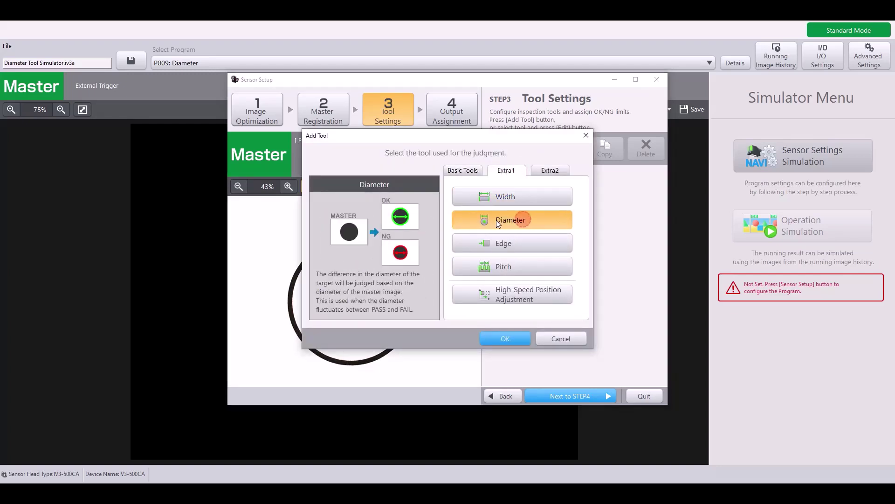
pyautogui.click(499, 343)
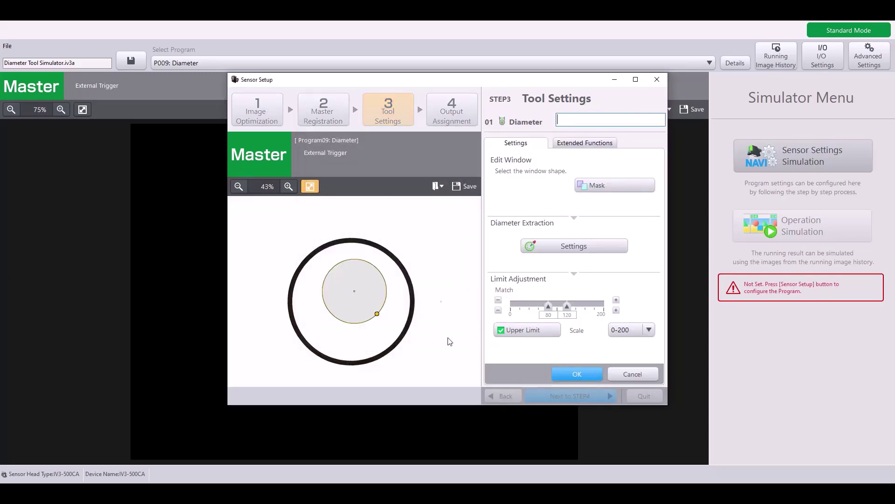
# - Resize and centre the measurement circle around the whole black O-ring so its diameter line appears
pyautogui.click(359, 298)
pyautogui.moveTo(359, 299); pyautogui.dragTo(358, 306)
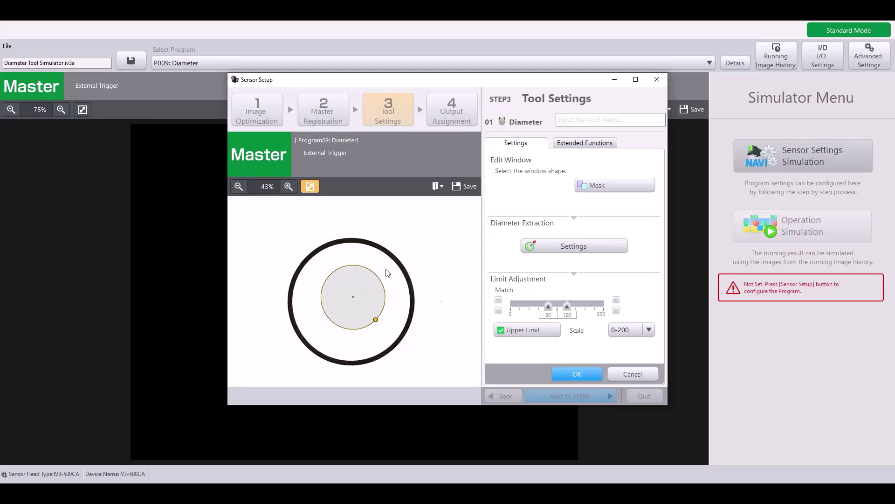
pyautogui.moveTo(375, 320)
pyautogui.mouseDown()
pyautogui.moveTo(409, 363)
pyautogui.moveTo(362, 314)
pyautogui.mouseUp()
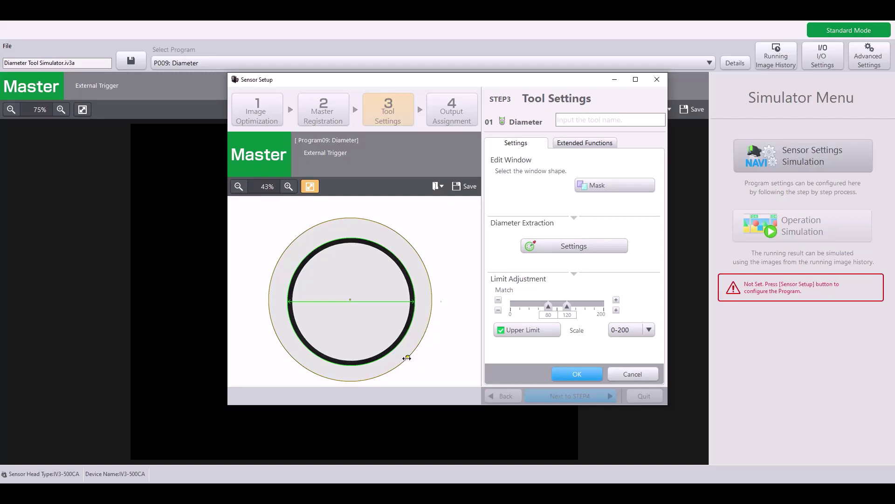
pyautogui.moveTo(407, 357); pyautogui.dragTo(386, 334)
pyautogui.moveTo(360, 296); pyautogui.dragTo(398, 298)
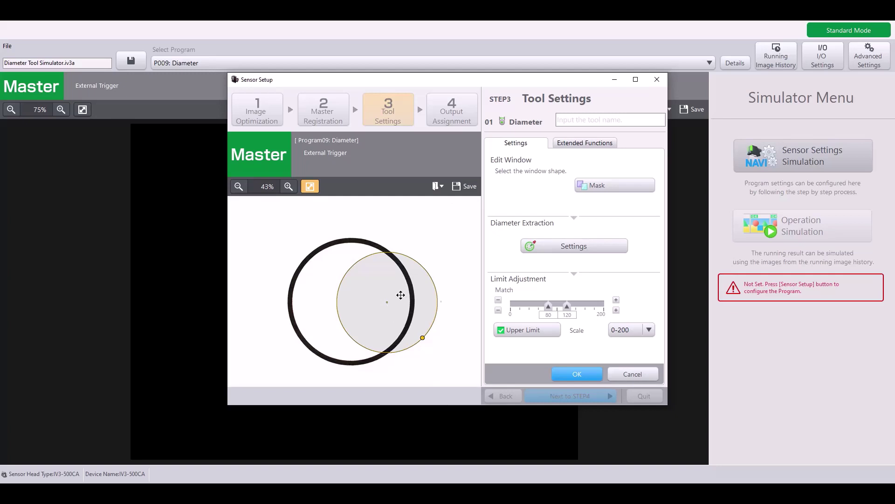
pyautogui.moveTo(388, 306); pyautogui.dragTo(353, 304)
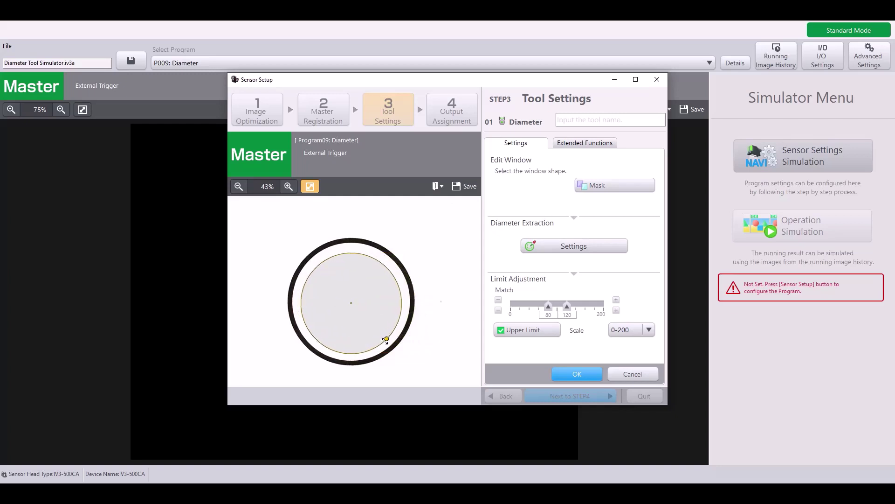
pyautogui.moveTo(386, 340); pyautogui.dragTo(409, 360)
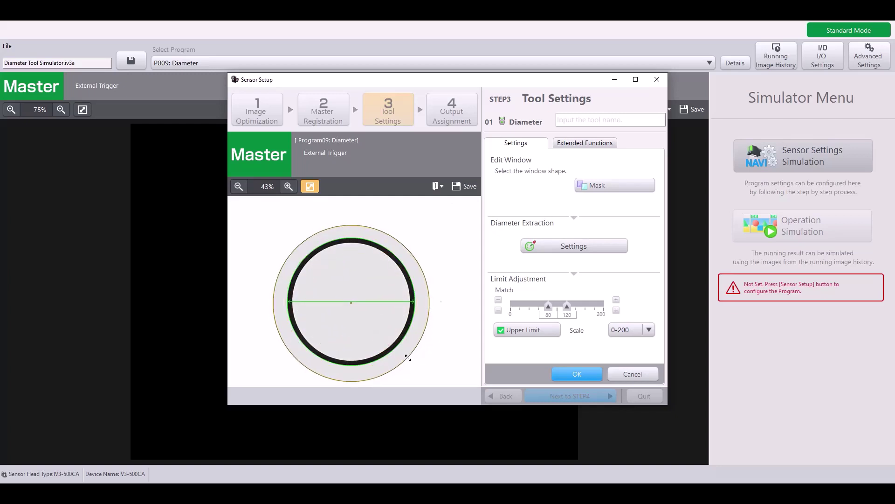
pyautogui.moveTo(345, 309); pyautogui.dragTo(345, 306)
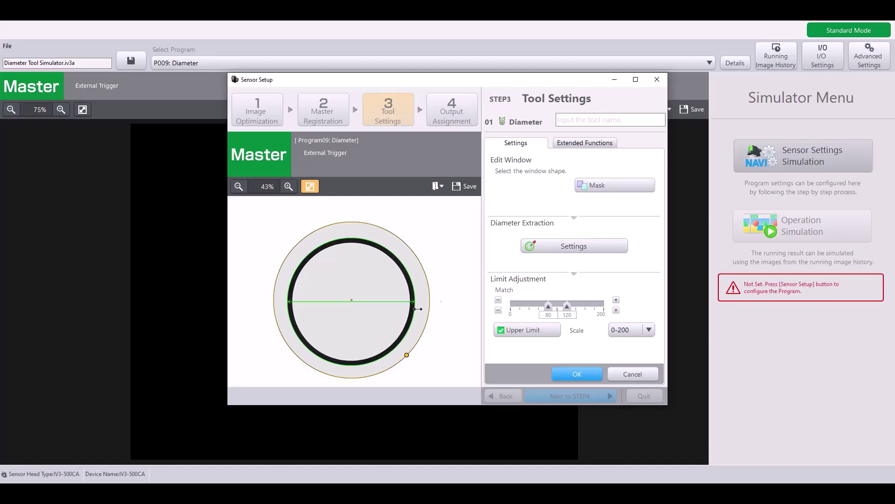
pyautogui.click(602, 185)
pyautogui.click(569, 258)
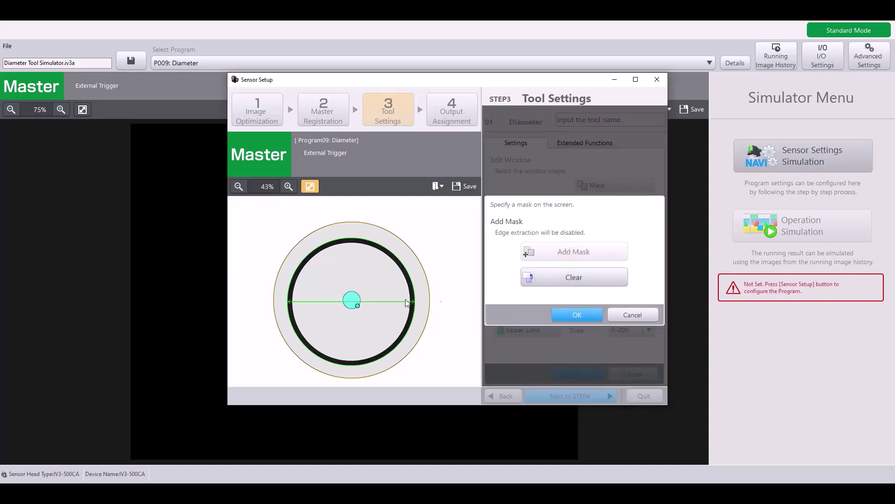
pyautogui.moveTo(358, 307); pyautogui.dragTo(383, 332)
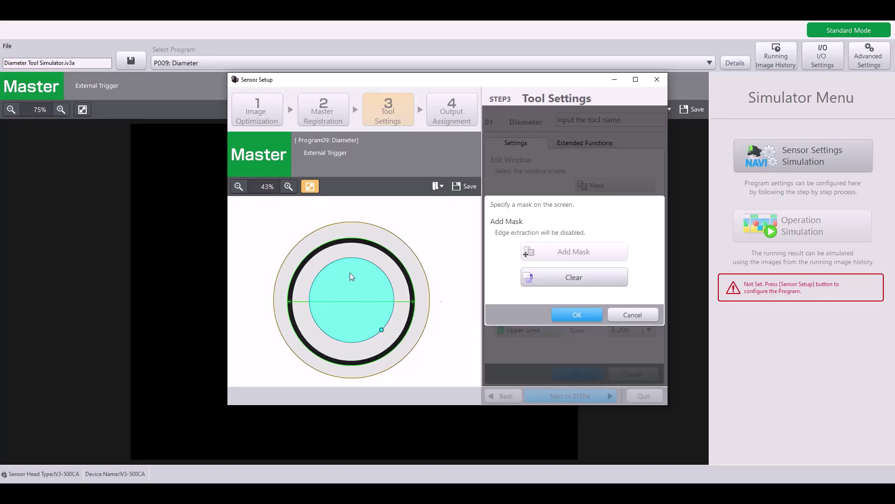
pyautogui.click(637, 314)
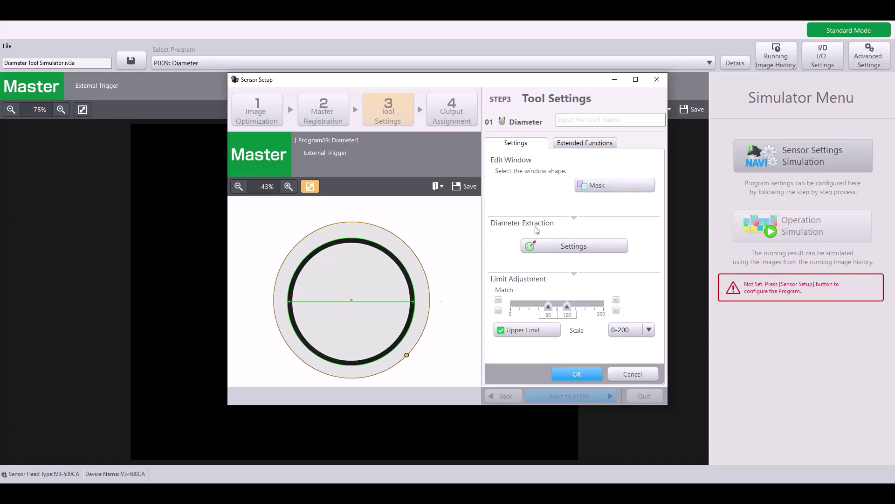
pyautogui.click(600, 245)
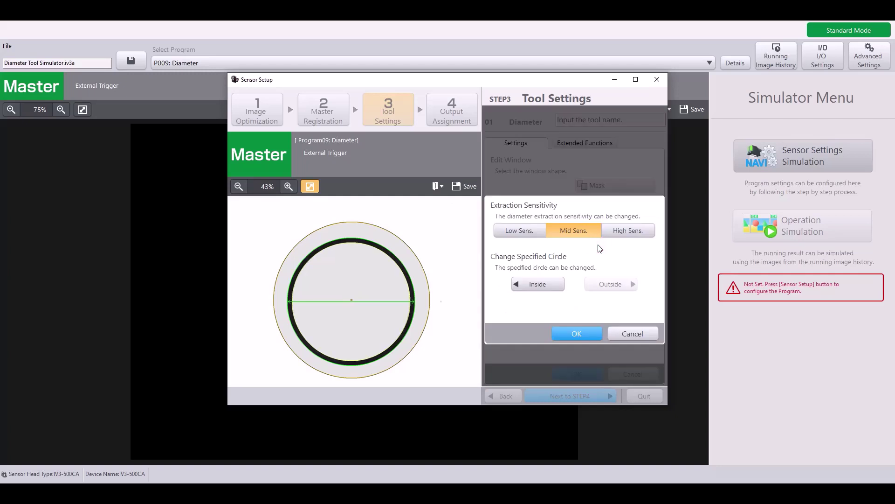
pyautogui.click(633, 231)
pyautogui.click(522, 236)
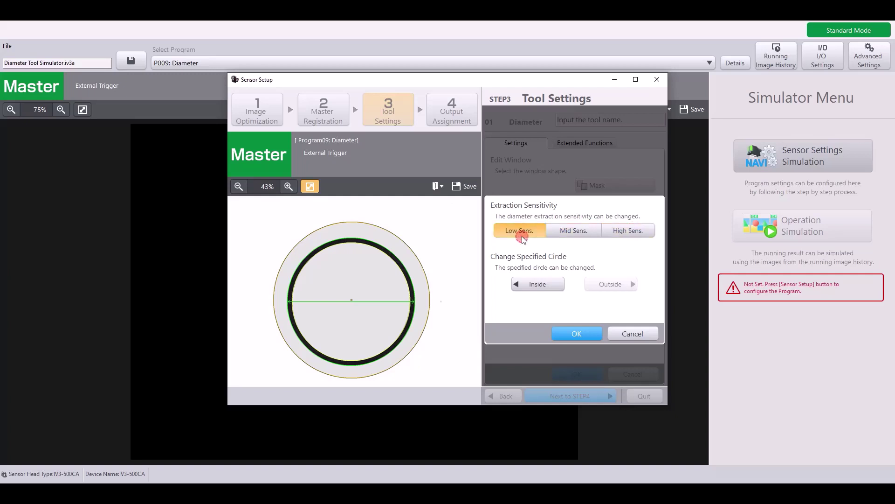
pyautogui.click(556, 233)
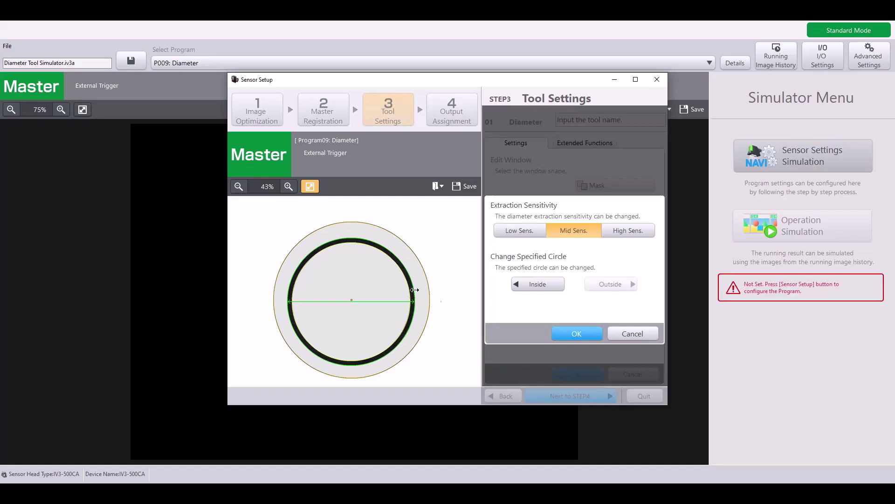
pyautogui.click(527, 230)
pyautogui.click(558, 231)
pyautogui.click(540, 285)
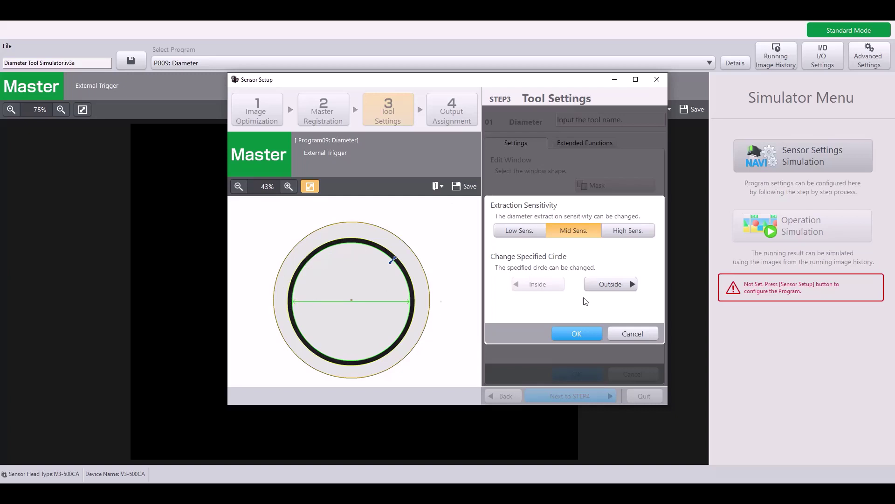
pyautogui.click(603, 288)
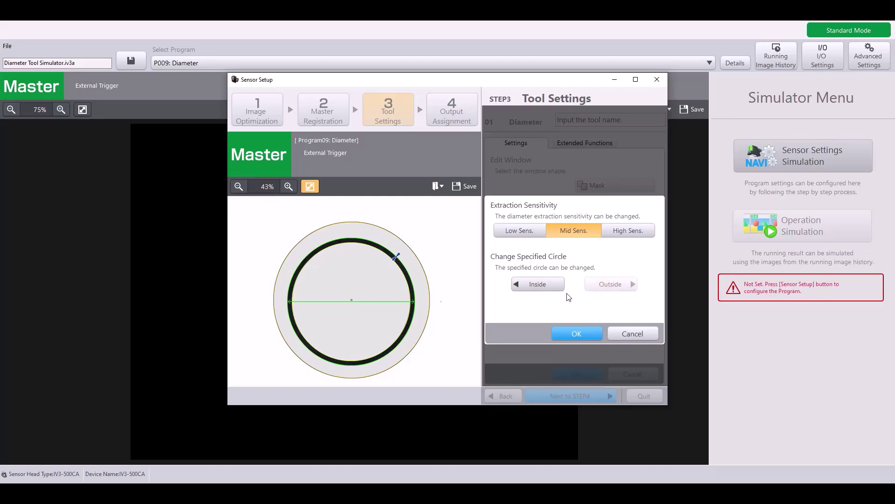
pyautogui.click(547, 284)
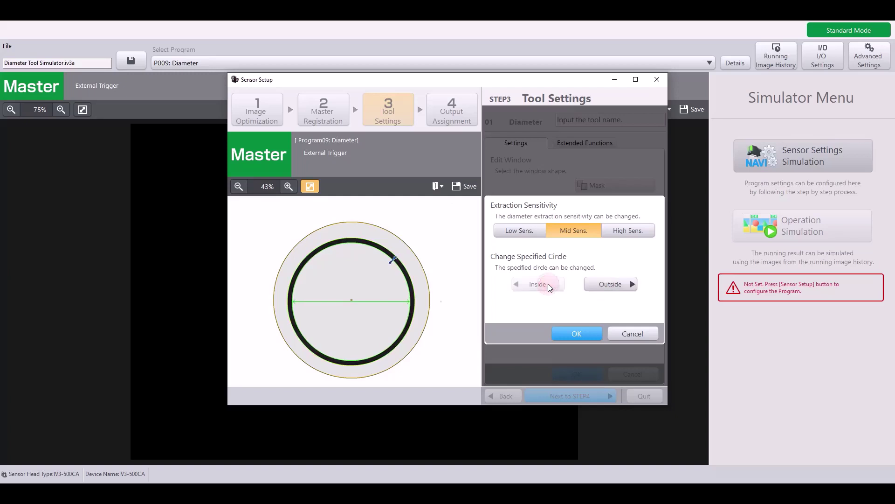
pyautogui.click(600, 287)
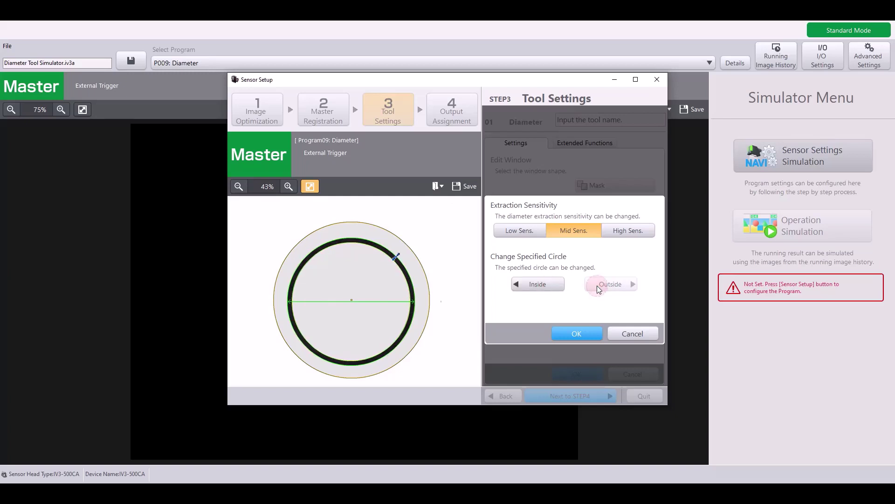
pyautogui.click(580, 334)
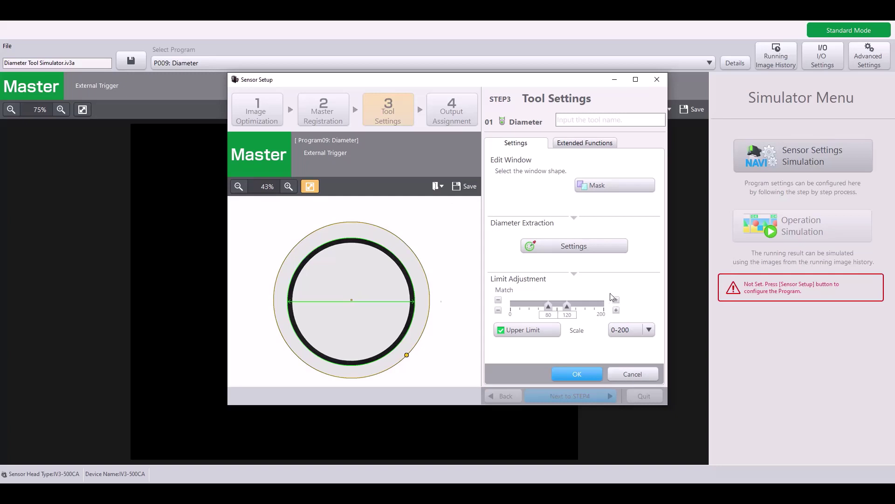
pyautogui.click(637, 329)
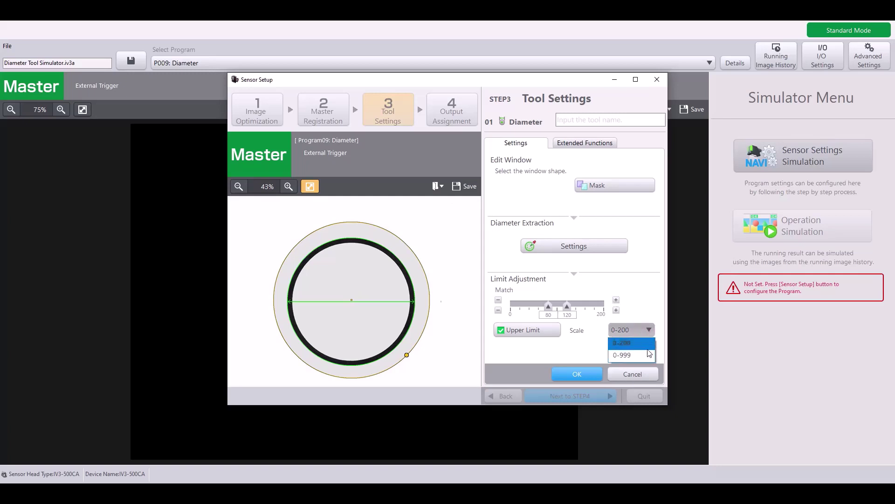
pyautogui.click(649, 355)
pyautogui.click(643, 330)
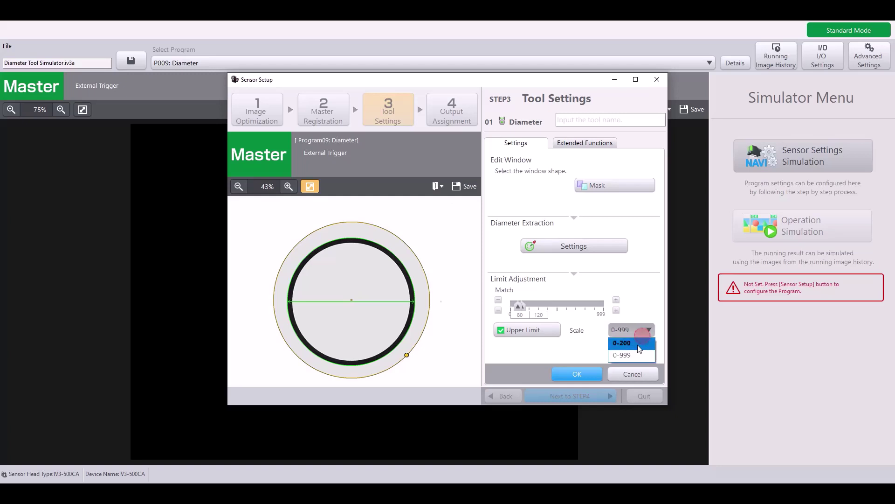
pyautogui.click(637, 344)
pyautogui.click(643, 307)
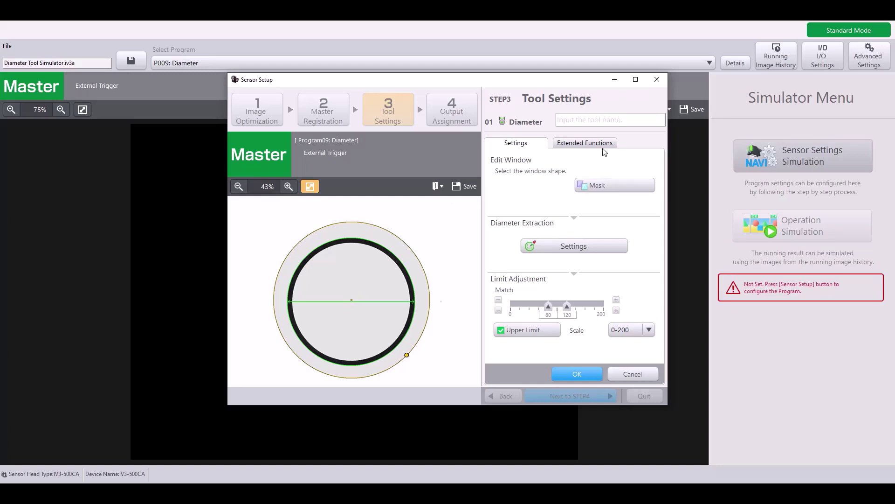
# - Compare the Max and Min diameter modes, then set Diameter Mode to Set Φ
pyautogui.click(583, 146)
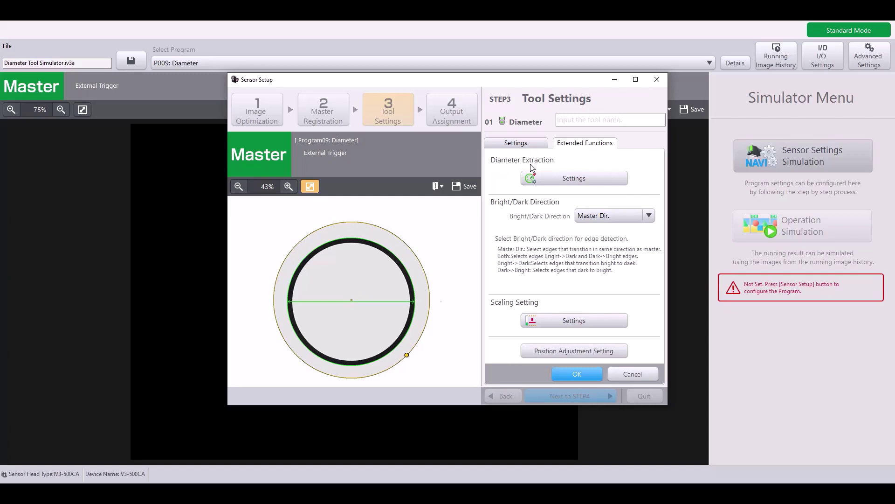
pyautogui.click(553, 179)
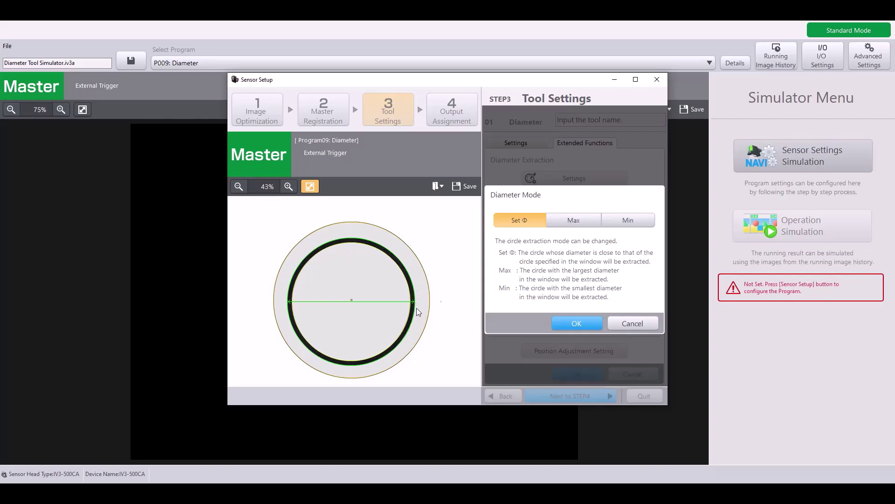
pyautogui.click(580, 222)
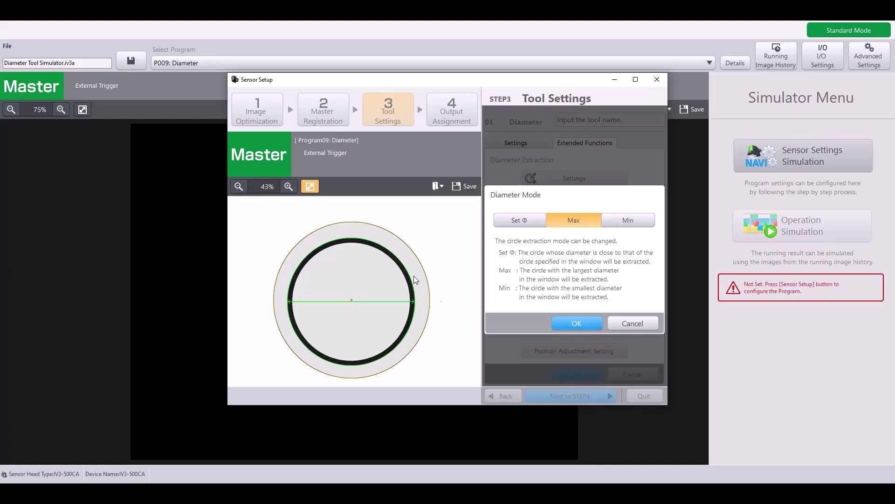
pyautogui.click(616, 222)
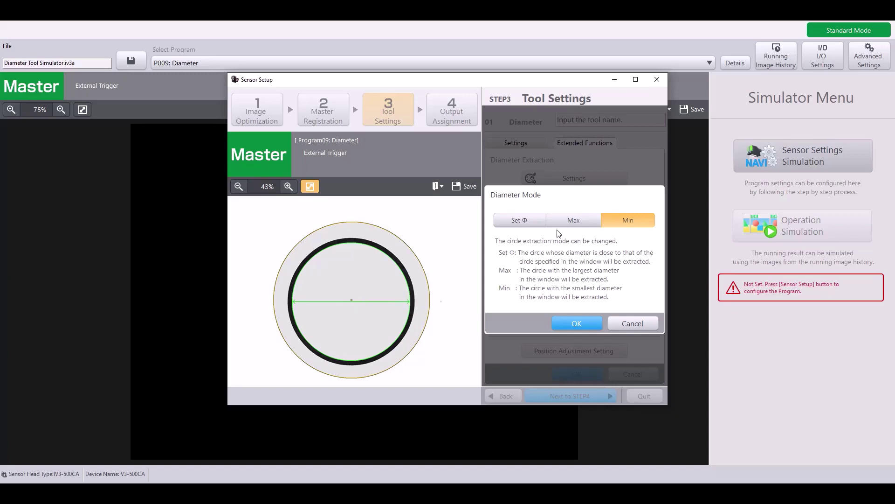
pyautogui.click(525, 222)
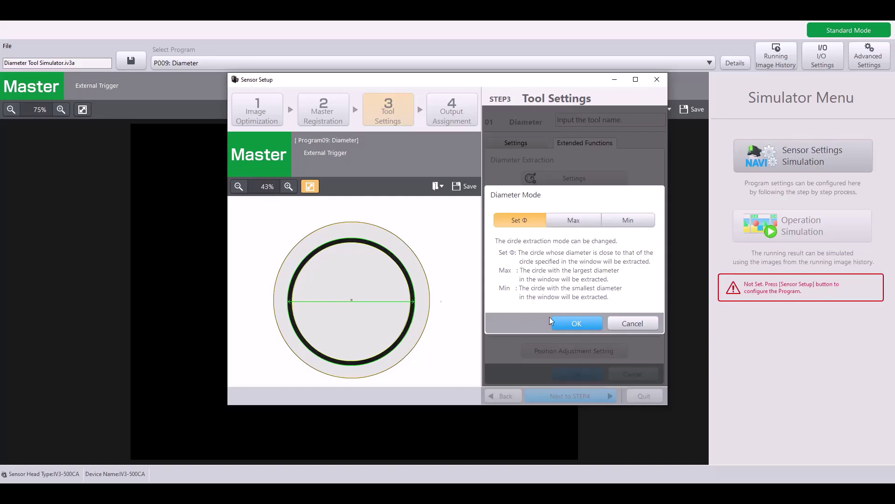
pyautogui.click(573, 324)
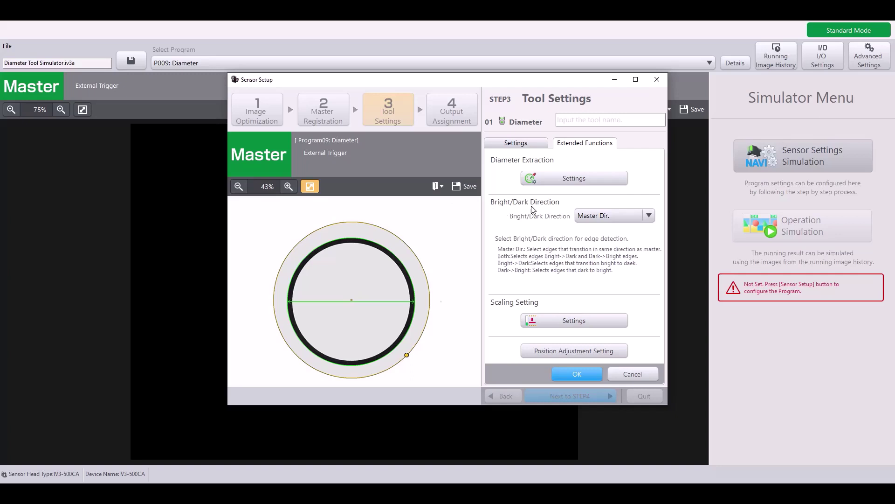
# - Try Both, Bright->Dark and Dark->Bright edge directions, then keep Bright/Dark Direction at Master Dir
pyautogui.click(636, 218)
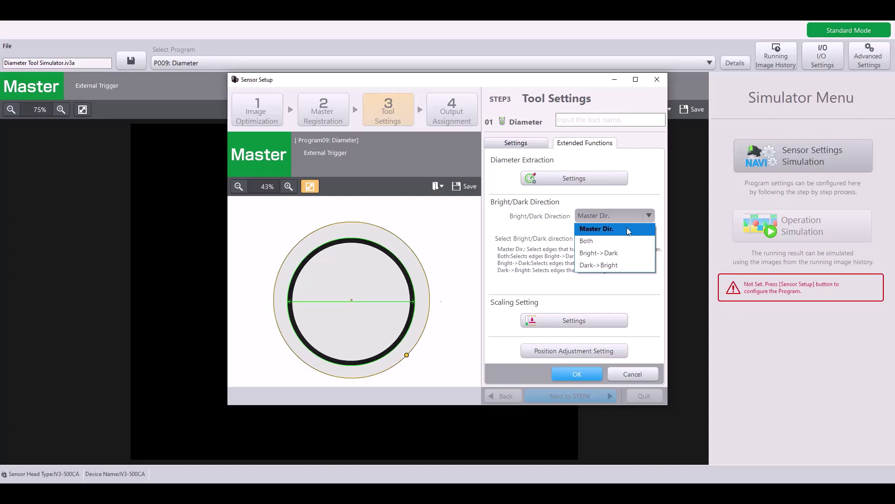
pyautogui.click(632, 211)
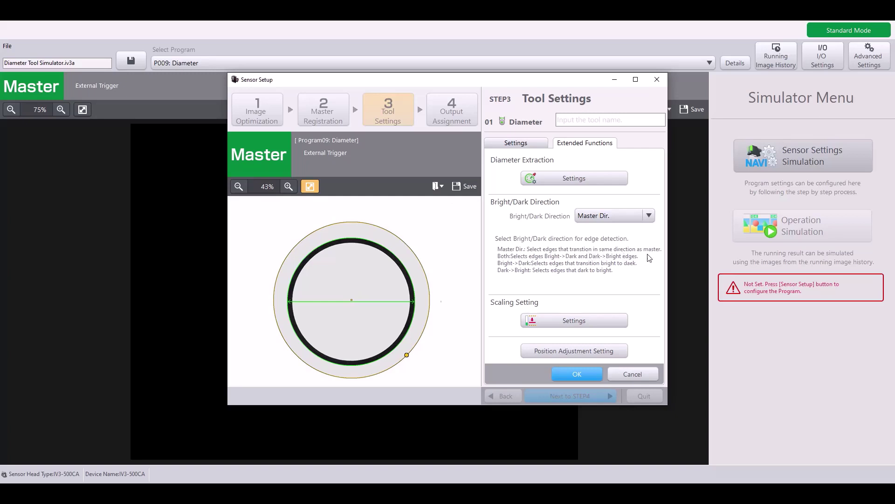
pyautogui.click(641, 218)
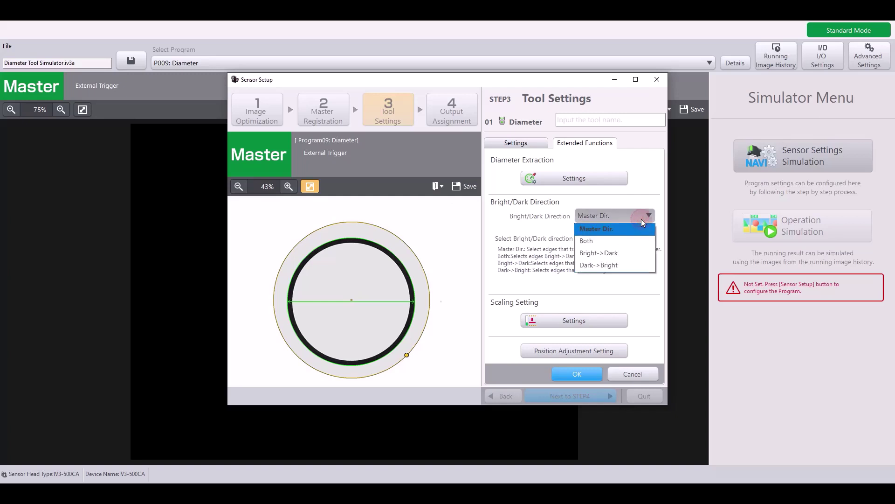
pyautogui.click(614, 243)
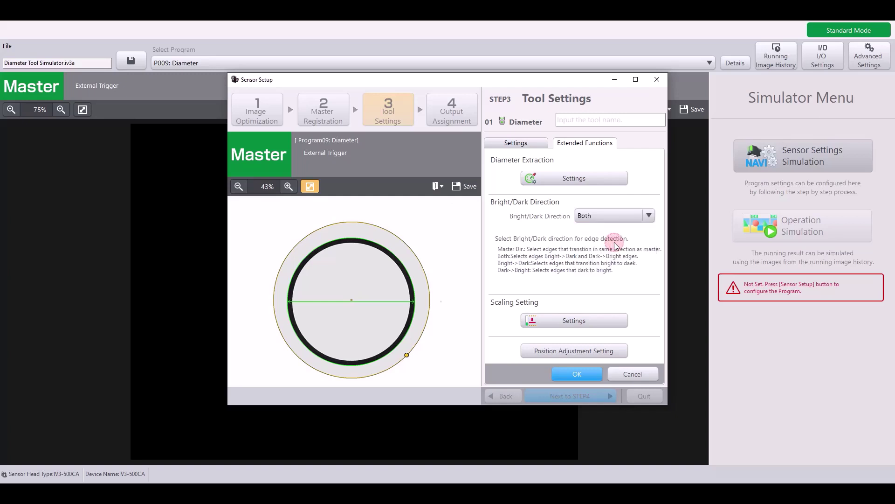
pyautogui.click(598, 218)
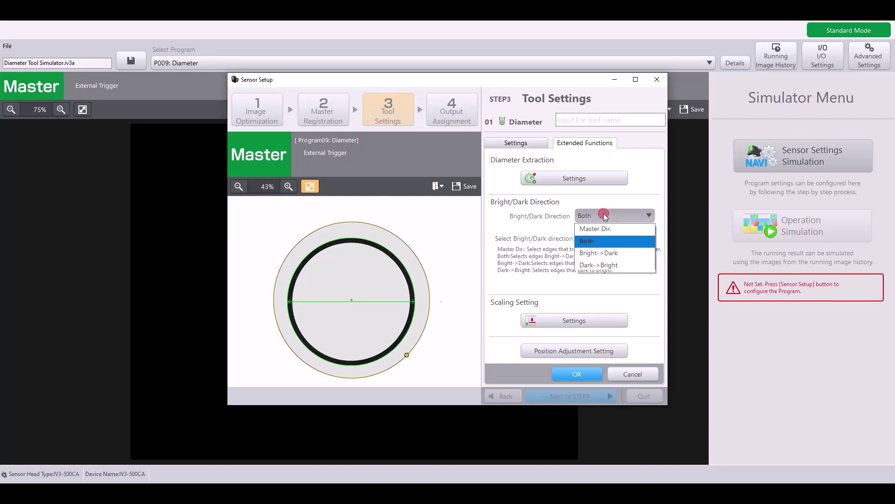
pyautogui.click(599, 252)
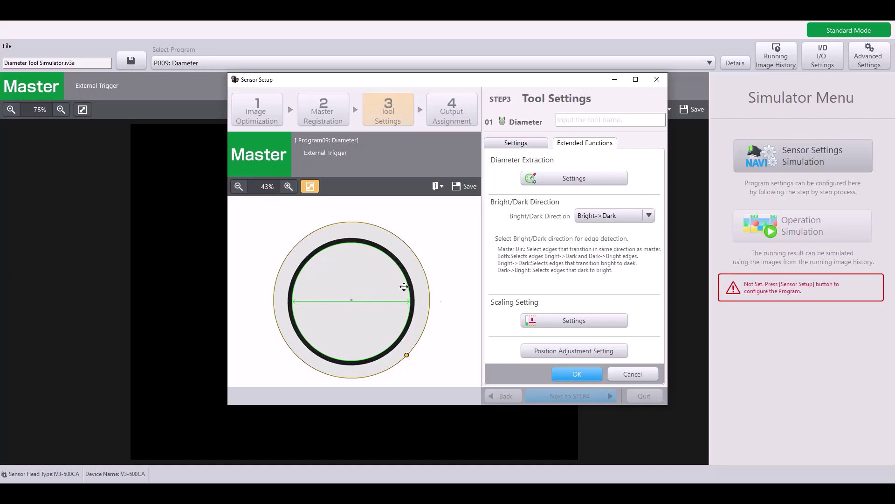
pyautogui.click(589, 215)
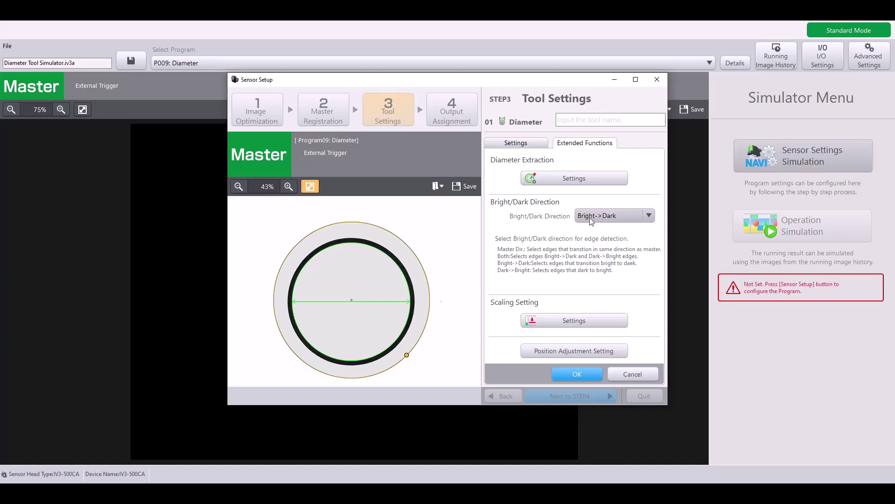
pyautogui.click(592, 265)
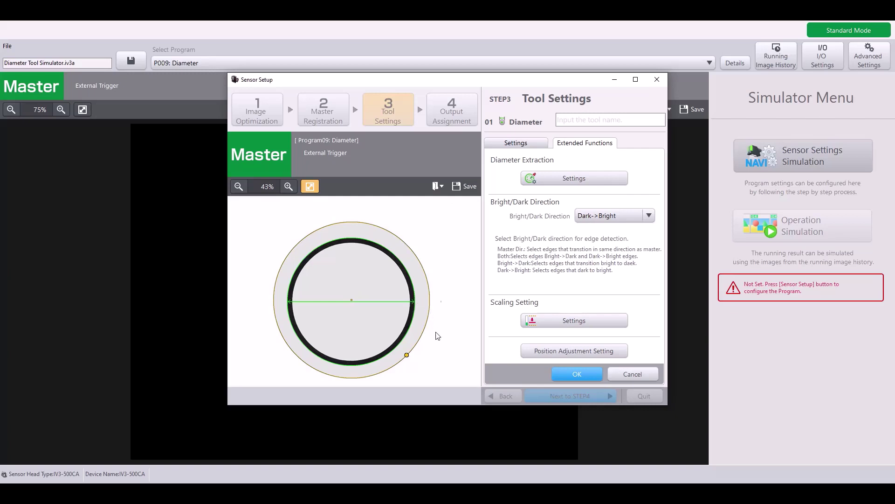
pyautogui.click(617, 215)
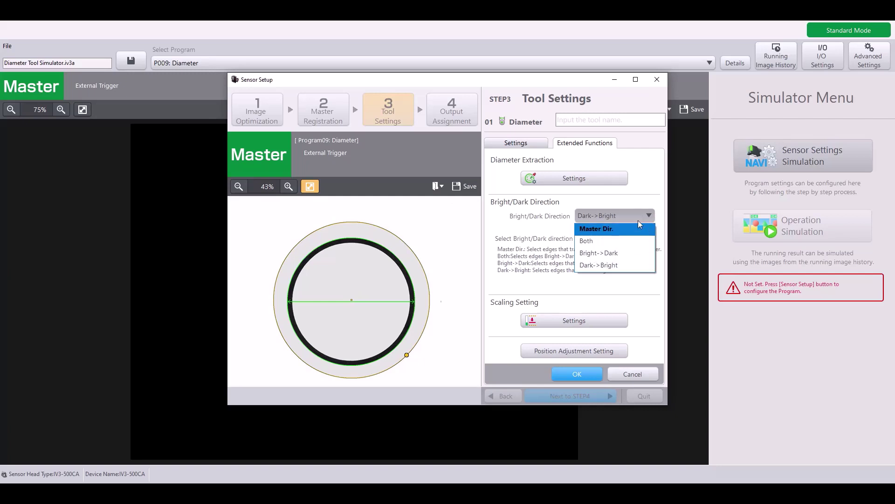
pyautogui.click(628, 228)
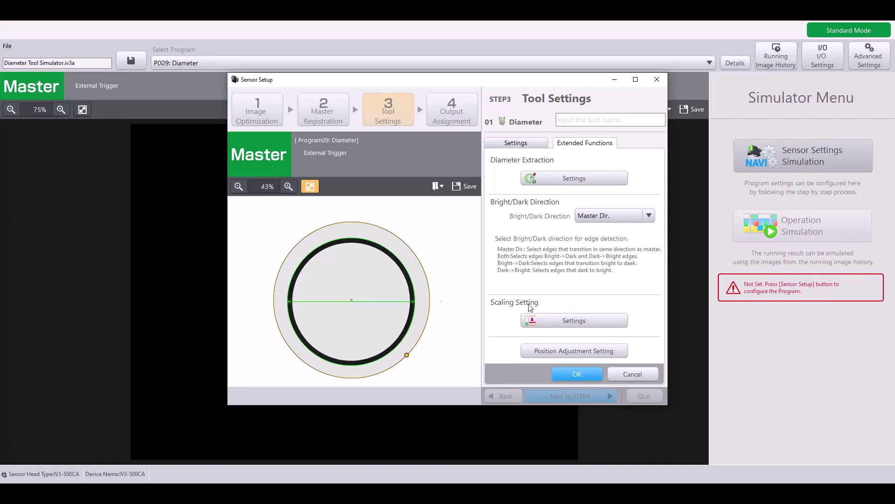
# - Enable Diameter scaling with display value 100.00 and accept the matching range change warning
pyautogui.click(557, 319)
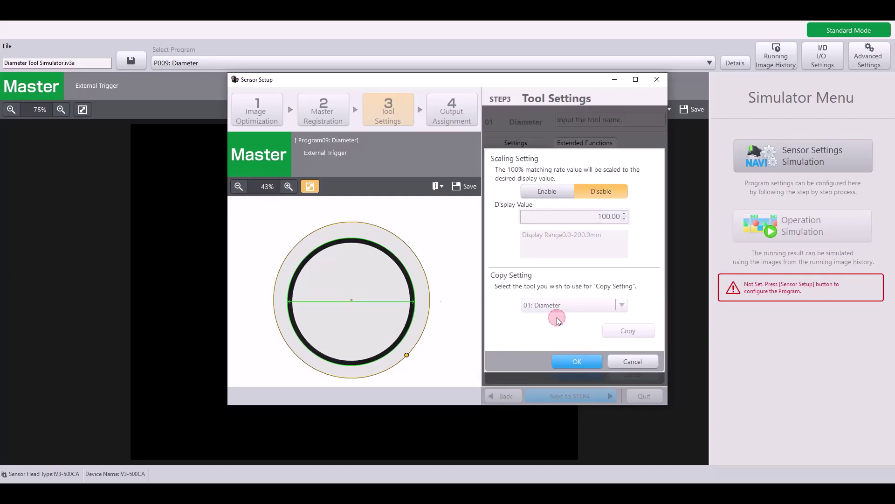
pyautogui.click(566, 193)
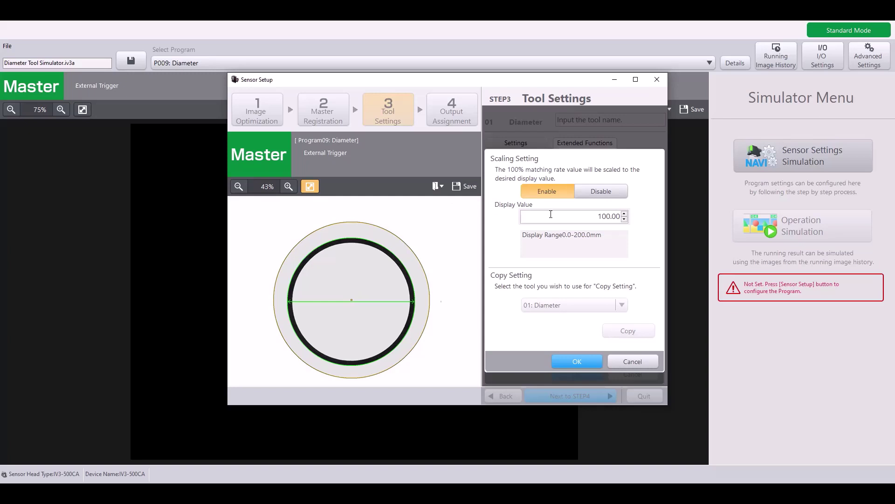
pyautogui.click(594, 216)
pyautogui.click(595, 217)
pyautogui.click(599, 216)
pyautogui.click(599, 218)
pyautogui.click(583, 359)
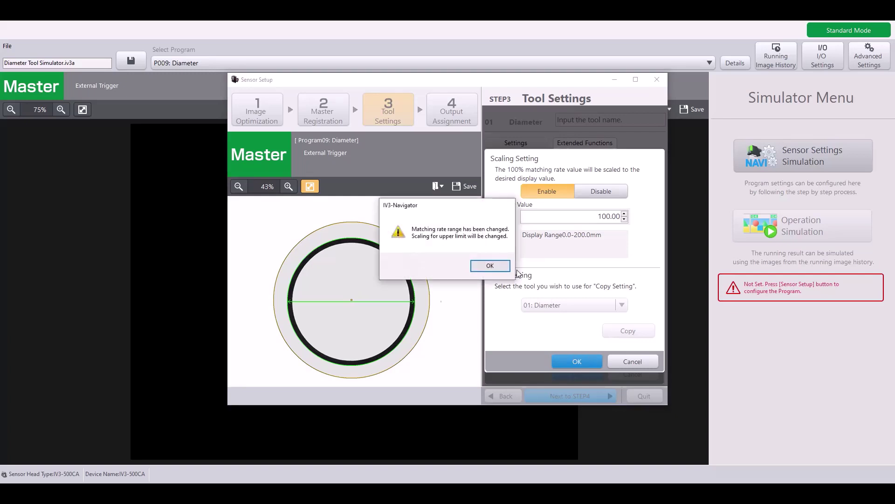
pyautogui.click(494, 264)
pyautogui.click(517, 143)
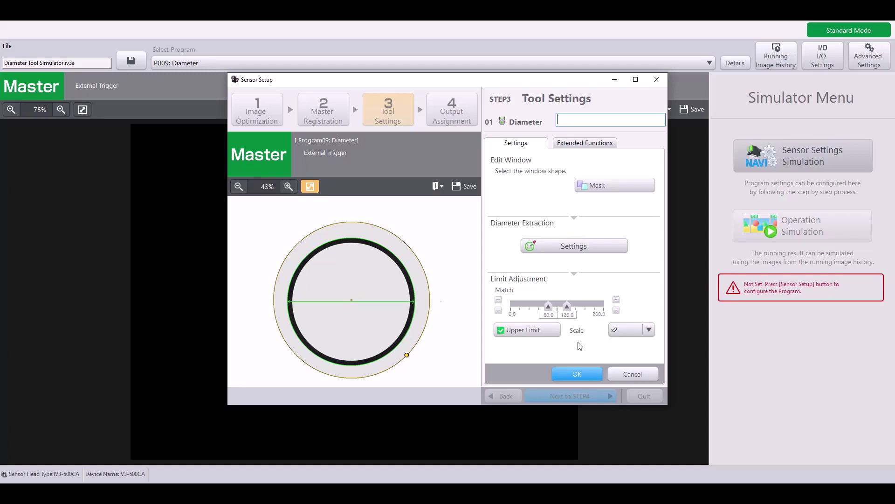
# - Finish the Diameter tool, pass STEP4 output assignment, and complete and save program P009
pyautogui.click(576, 378)
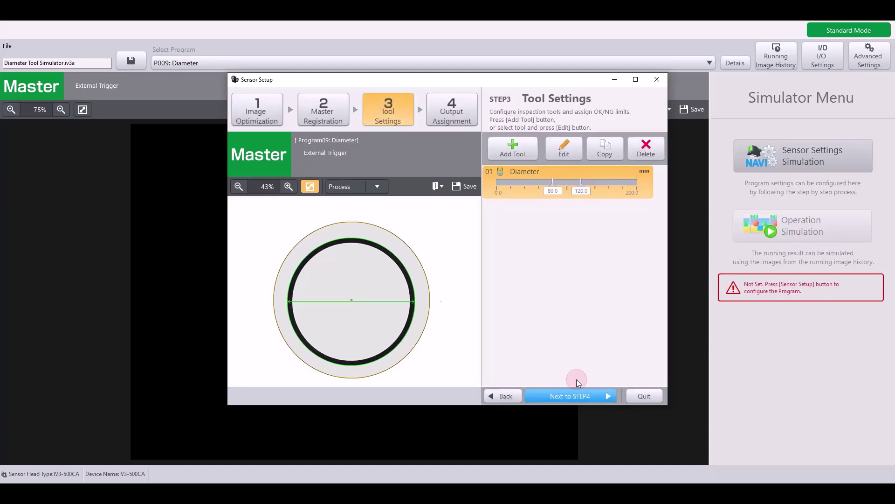
pyautogui.click(577, 394)
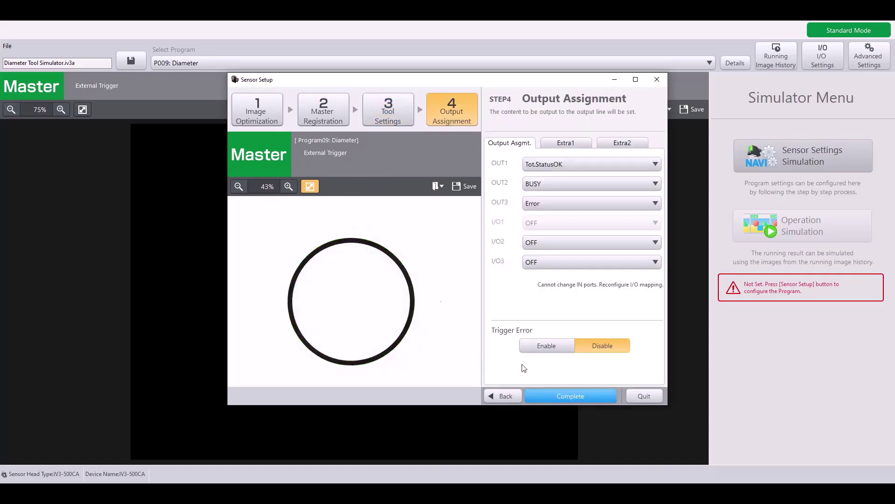
pyautogui.click(542, 392)
pyautogui.click(419, 296)
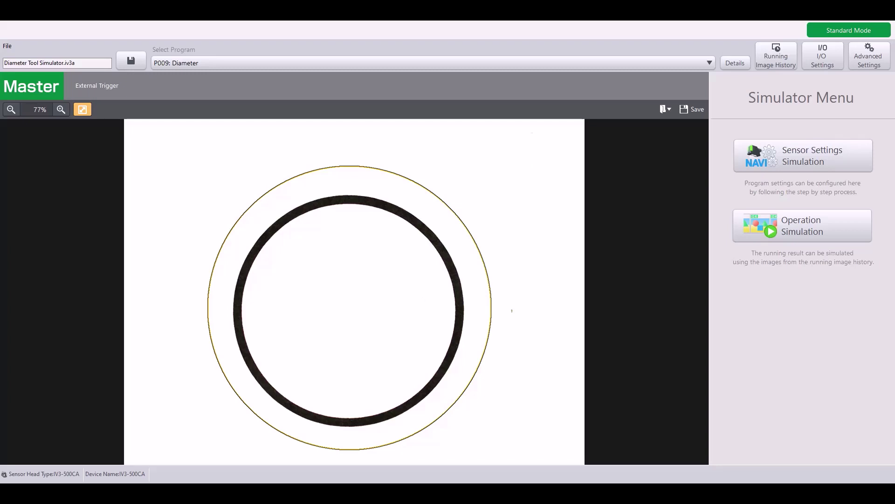
# - Start Operation Simulation and judge saved images 000011 and 000010
pyautogui.click(822, 239)
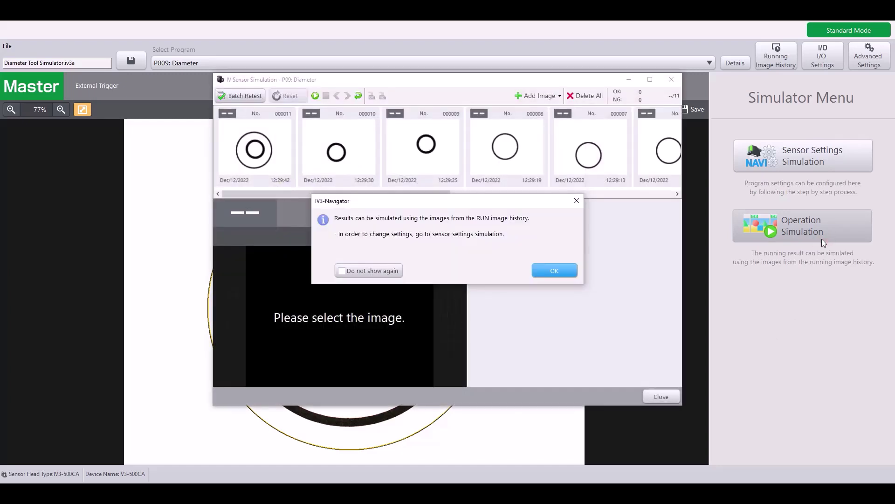
pyautogui.click(573, 264)
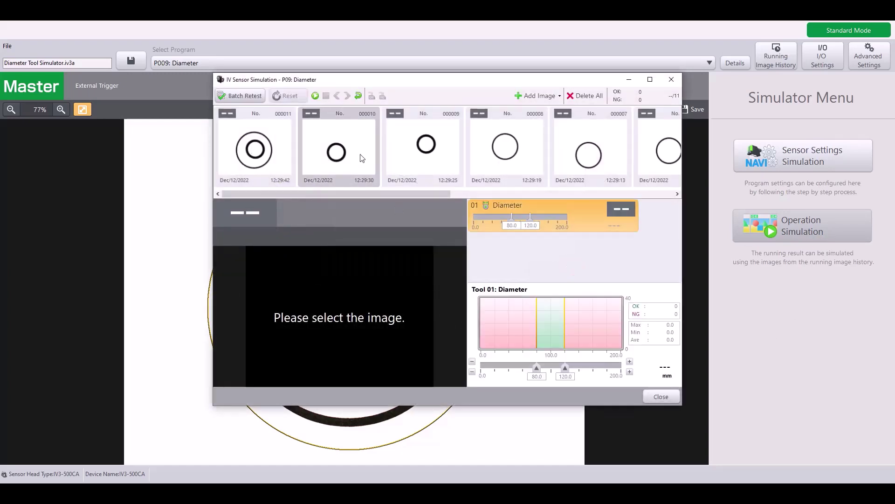
pyautogui.moveTo(343, 192)
pyautogui.mouseDown()
pyautogui.moveTo(541, 191)
pyautogui.moveTo(470, 181)
pyautogui.moveTo(345, 191)
pyautogui.mouseUp()
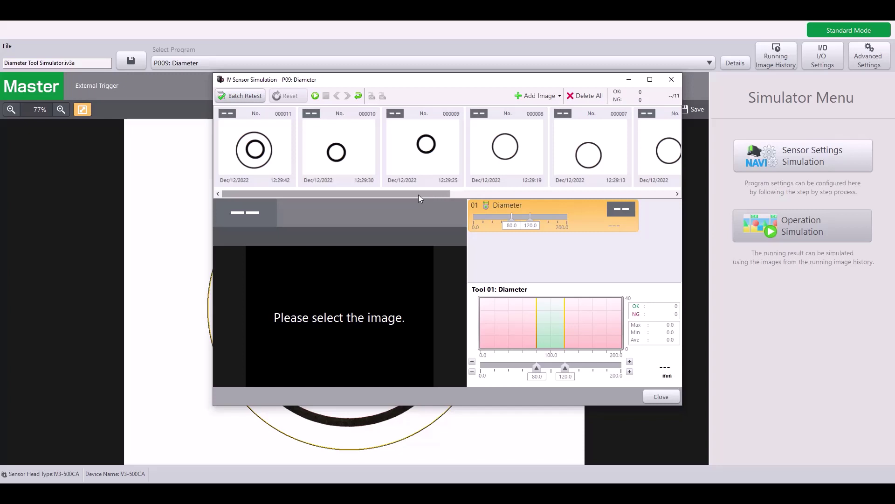
pyautogui.click(280, 161)
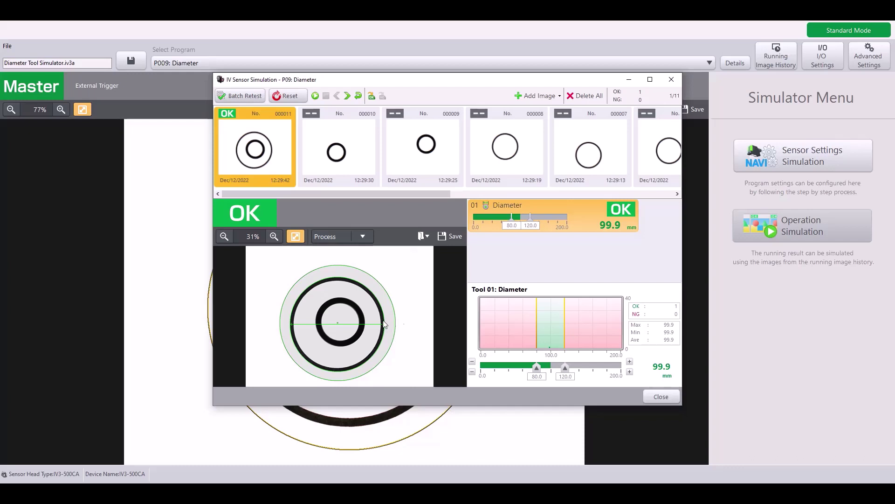
pyautogui.click(352, 154)
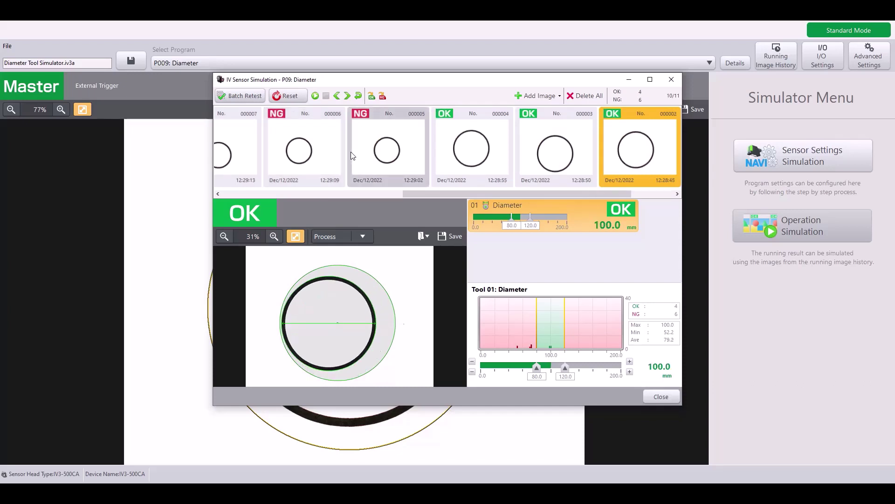
# - Step through the saved images, reviewing OK/NG results for 000010, 000007 and 000004
pyautogui.press('Left')
pyautogui.press('Left')
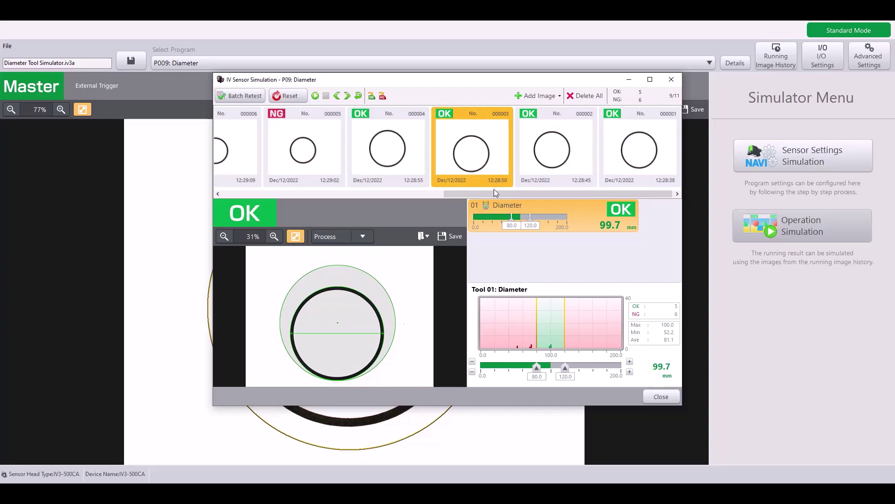
pyautogui.moveTo(494, 193); pyautogui.dragTo(252, 228)
pyautogui.click(337, 149)
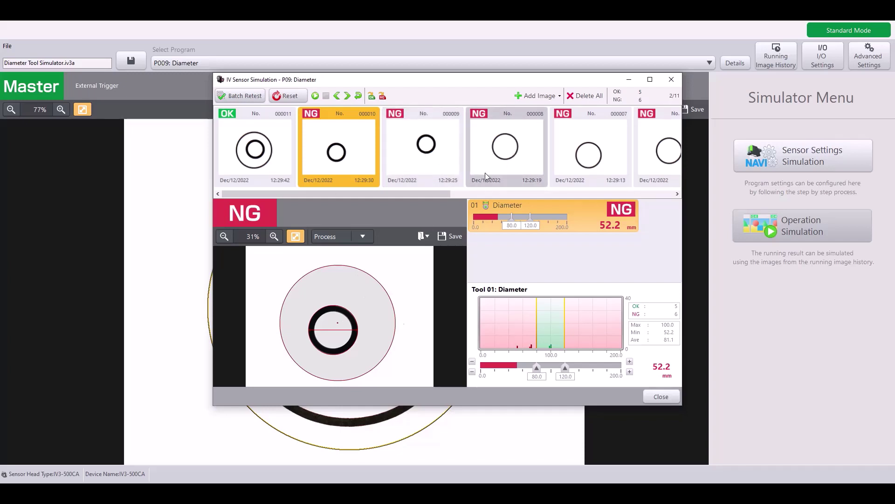
pyautogui.click(598, 158)
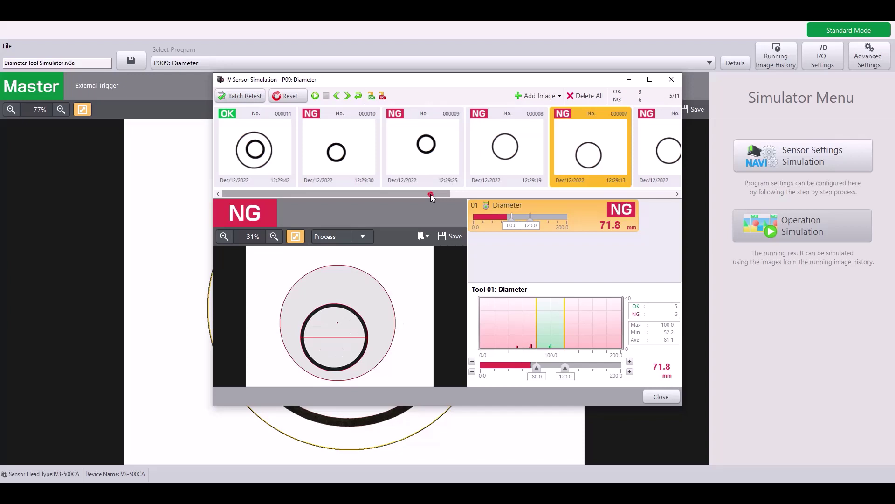
pyautogui.moveTo(430, 194); pyautogui.dragTo(583, 197)
pyautogui.click(554, 162)
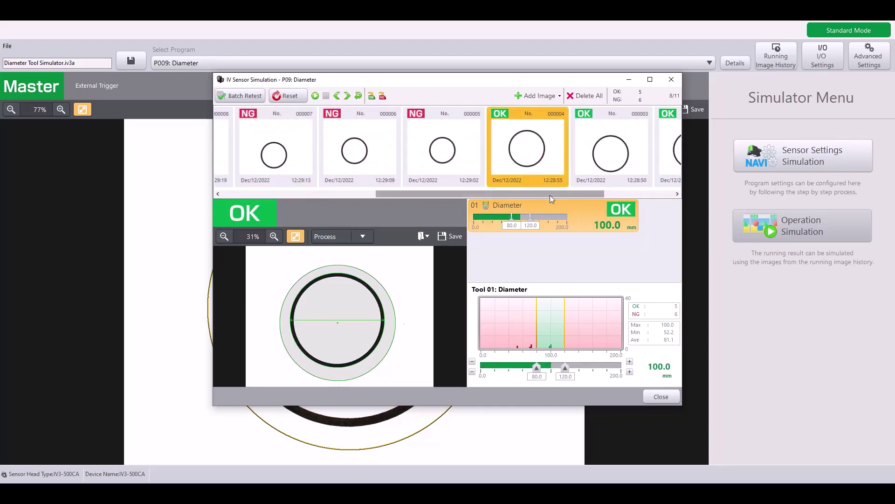
pyautogui.moveTo(550, 194); pyautogui.dragTo(404, 206)
pyautogui.click(672, 398)
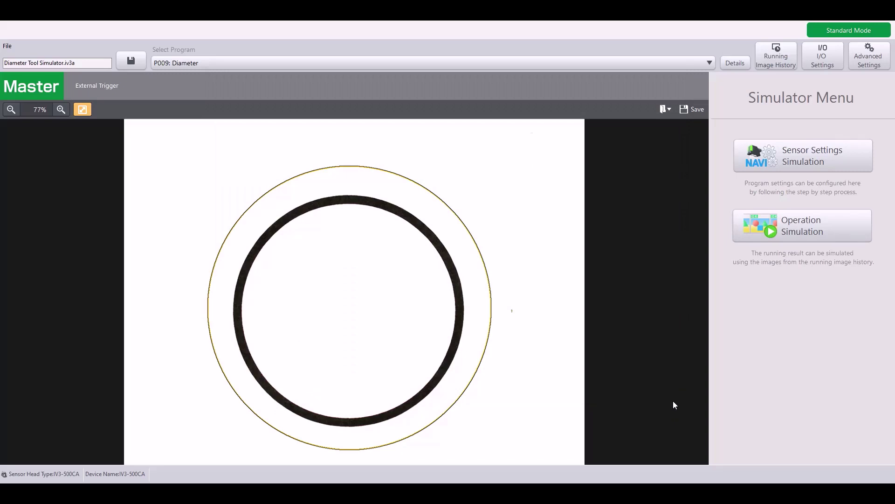